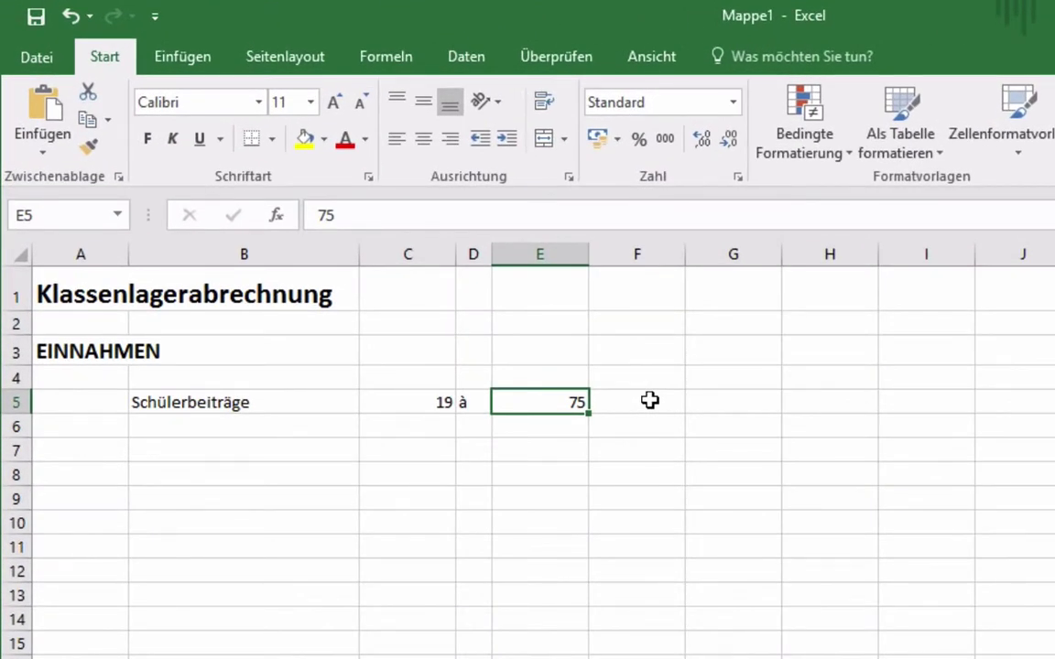
# Enter the formula =C5*E5 in F5 so the Schülerbeiträge total reads 1425.
pyautogui.click(647, 400)
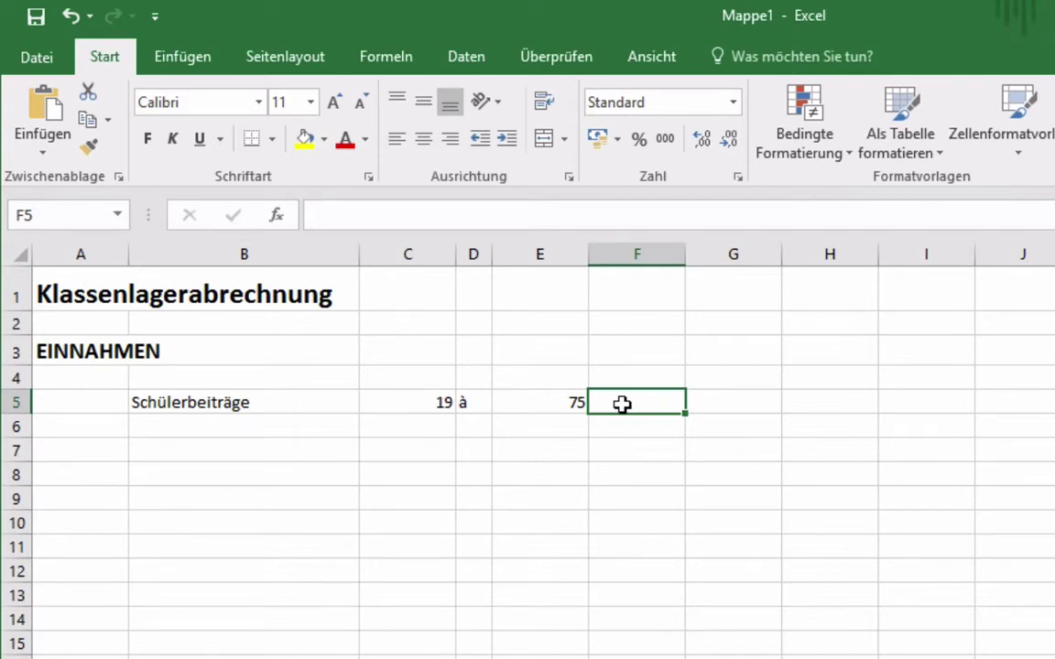
pyautogui.write('=')
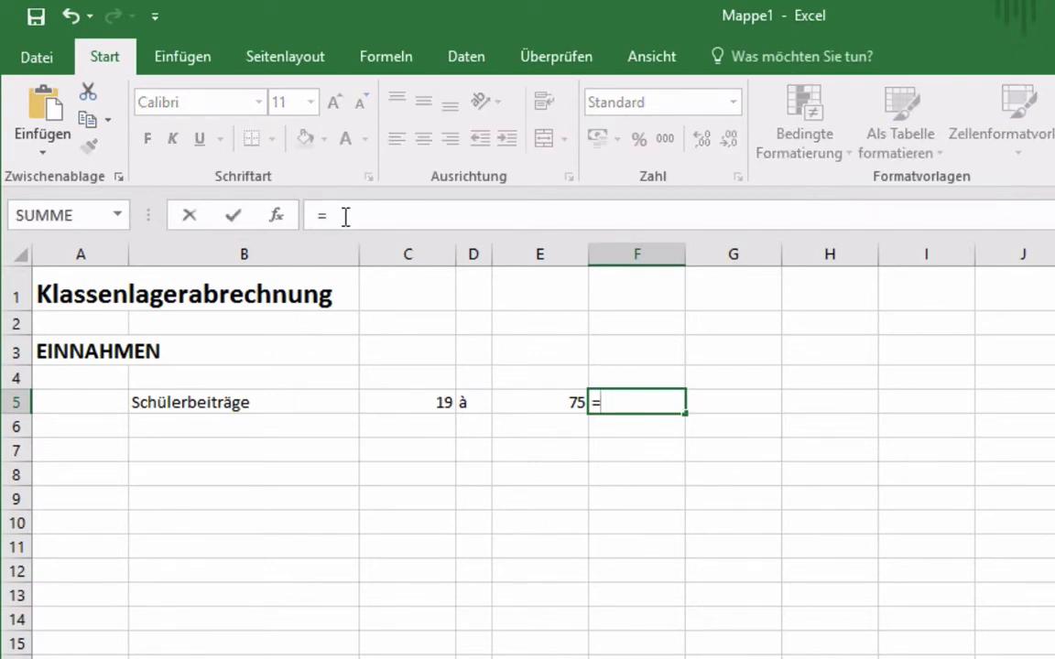
pyautogui.click(346, 216)
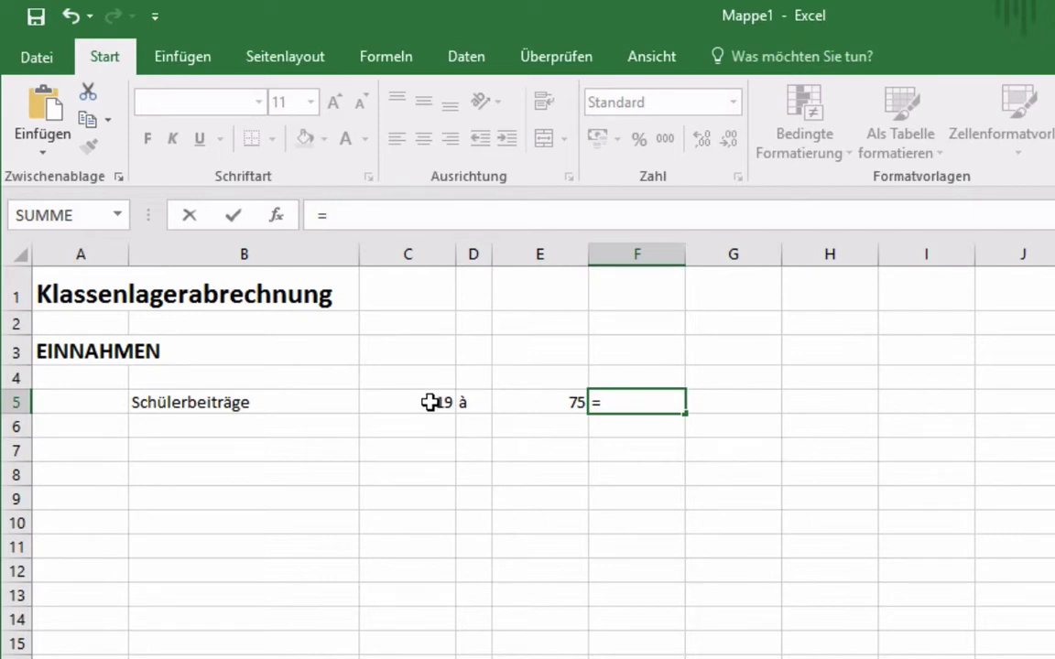
pyautogui.click(430, 402)
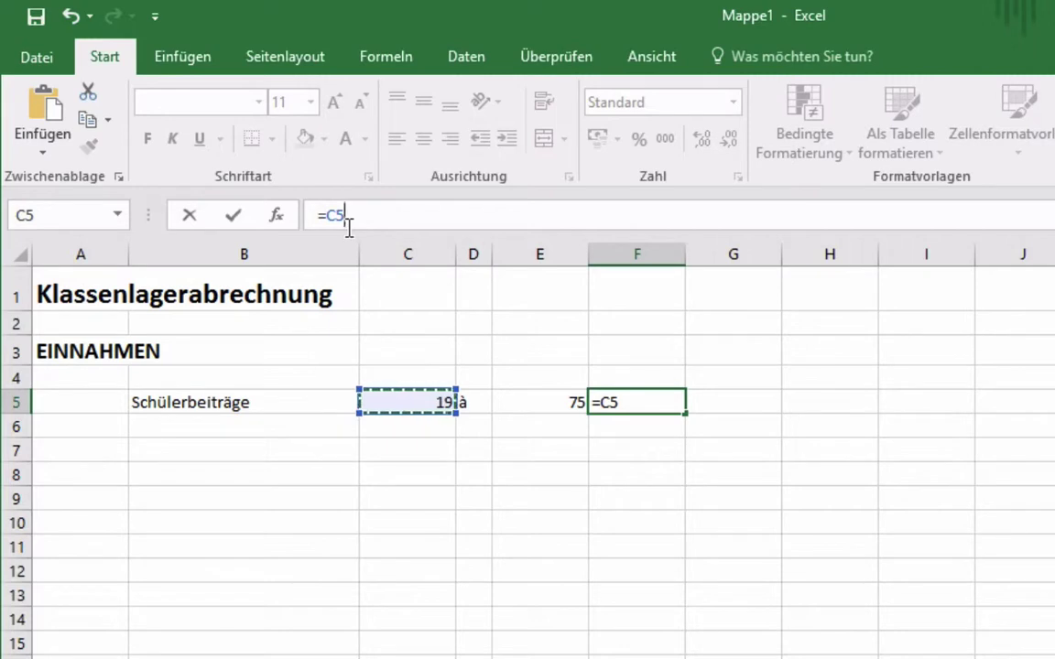
pyautogui.write('*')
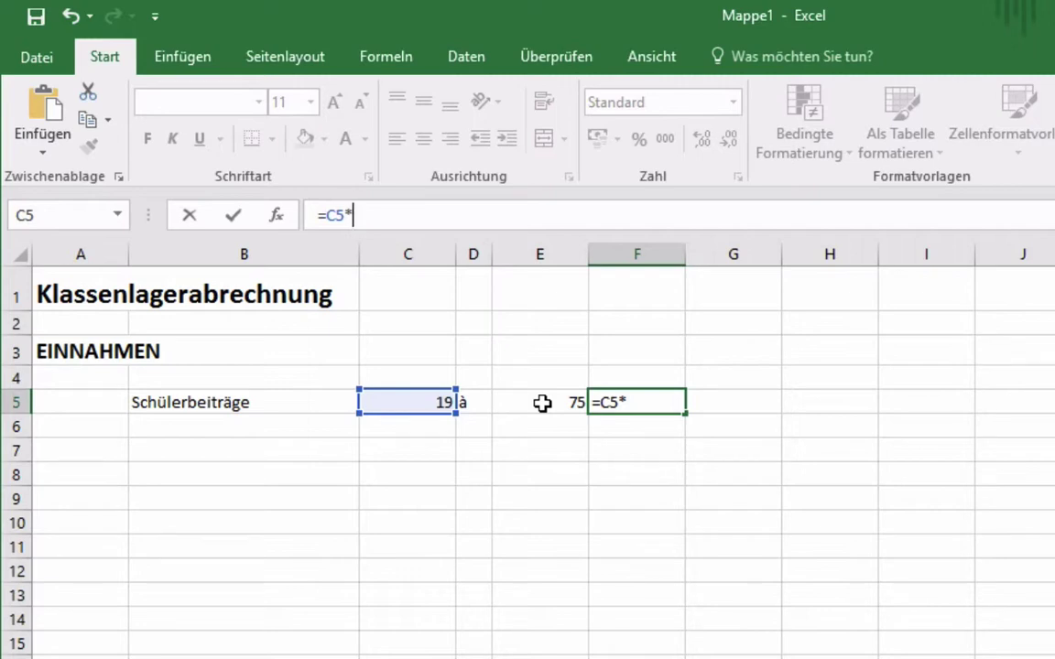
pyautogui.click(542, 403)
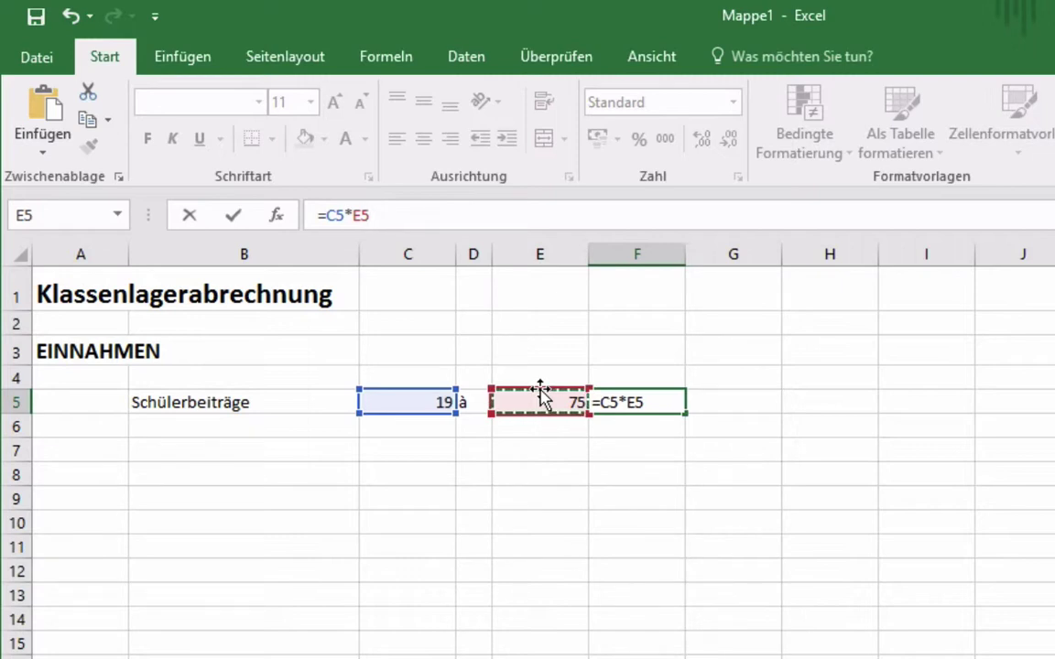
pyautogui.press('Return')
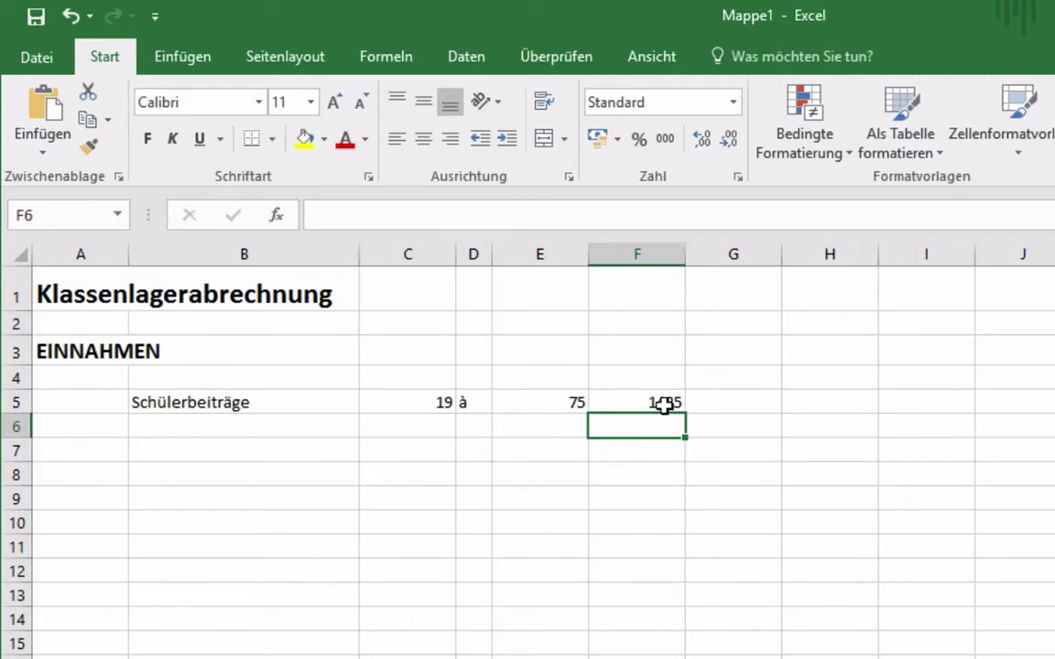
pyautogui.click(441, 403)
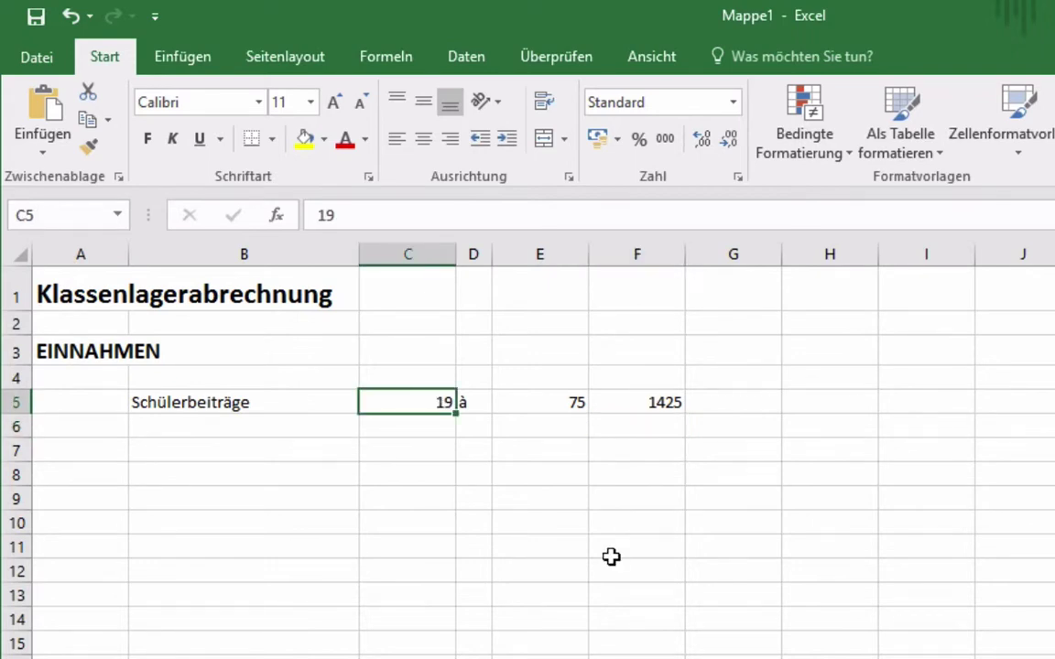
pyautogui.press('F2')
pyautogui.press('BackSpace')
pyautogui.write('8')
pyautogui.press('Return')
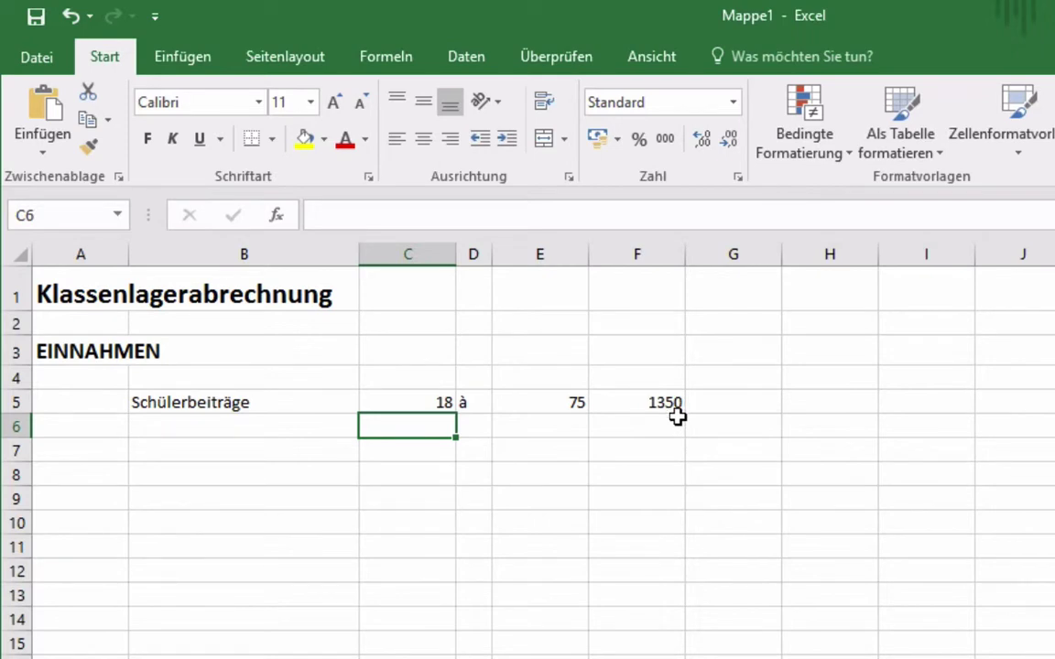
pyautogui.click(89, 17)
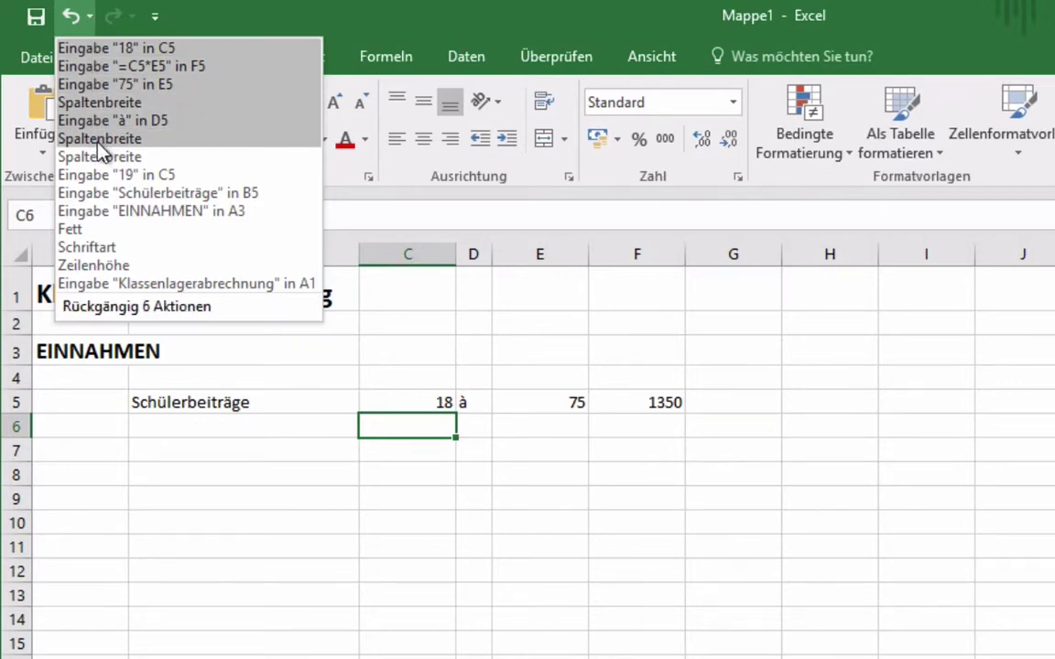
pyautogui.click(90, 17)
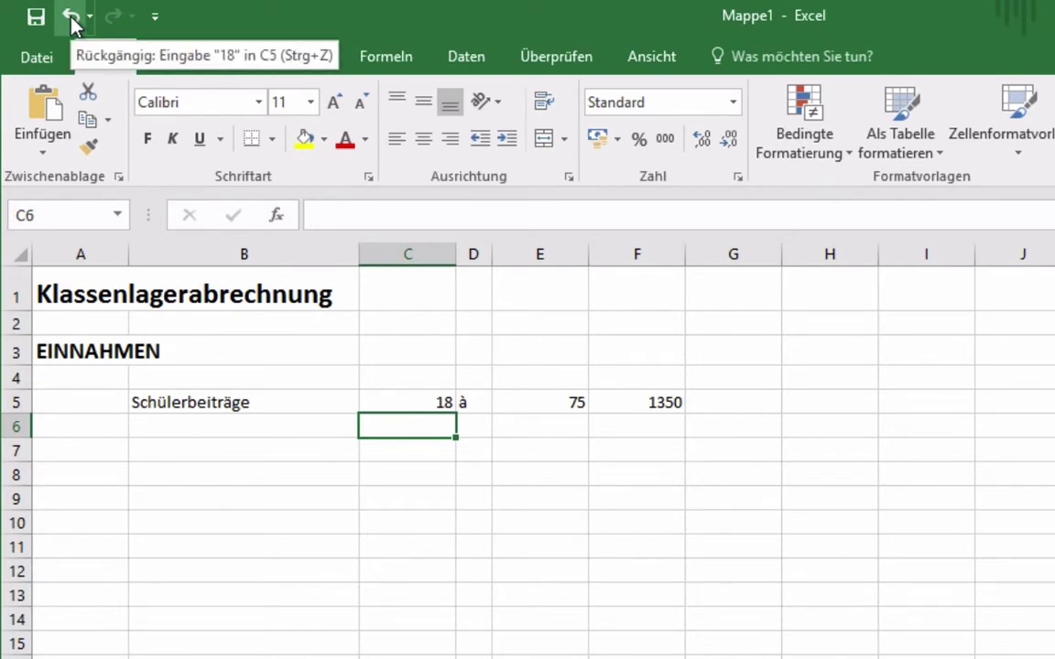
pyautogui.click(71, 19)
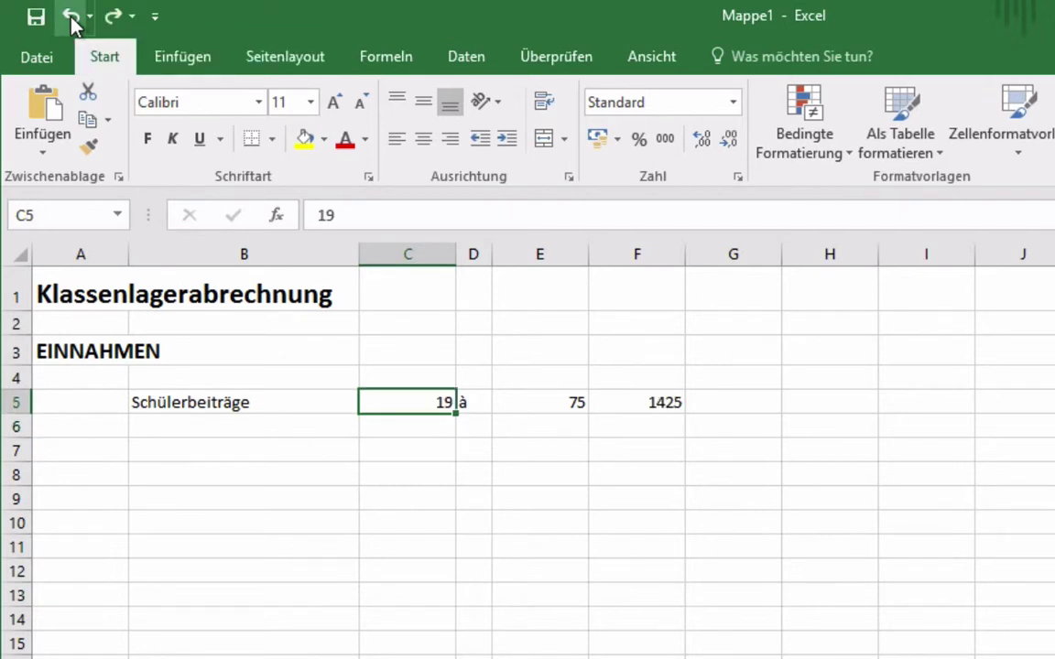
# Label B6 'Private Telefongespräche' and enter 21.7 as its amount in F6.
pyautogui.click(182, 424)
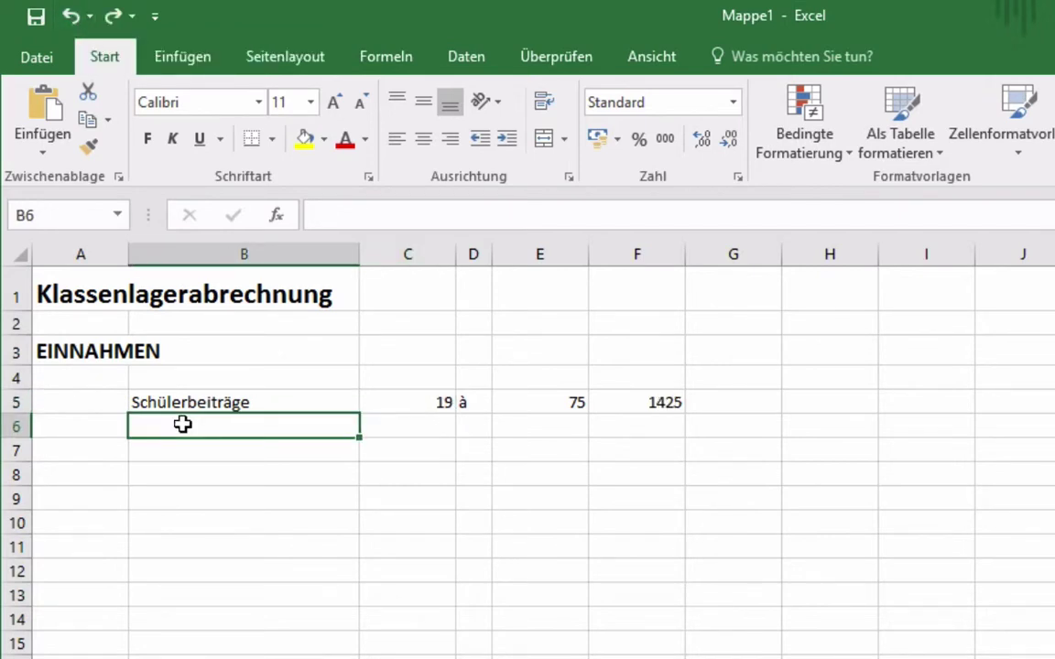
pyautogui.write('Priva')
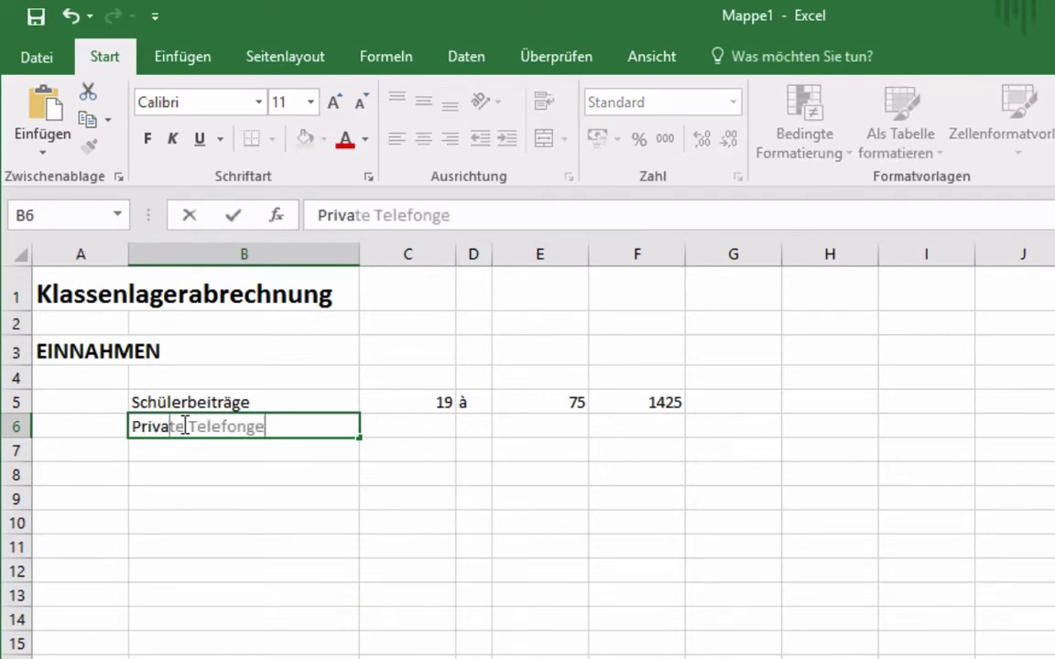
pyautogui.write('te Telefongespräche')
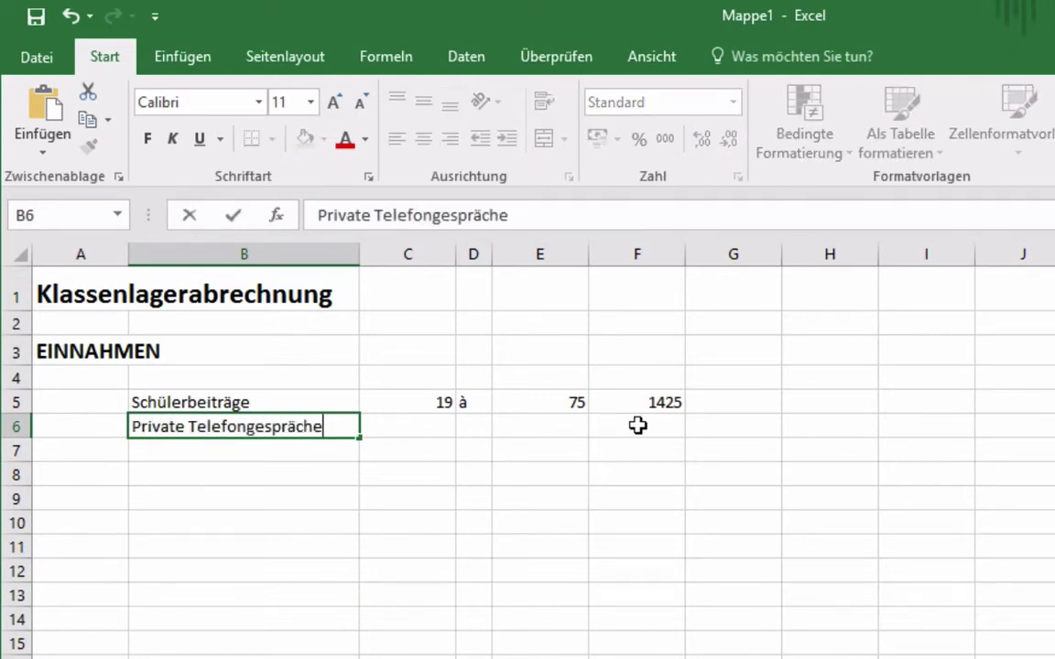
pyautogui.click(637, 424)
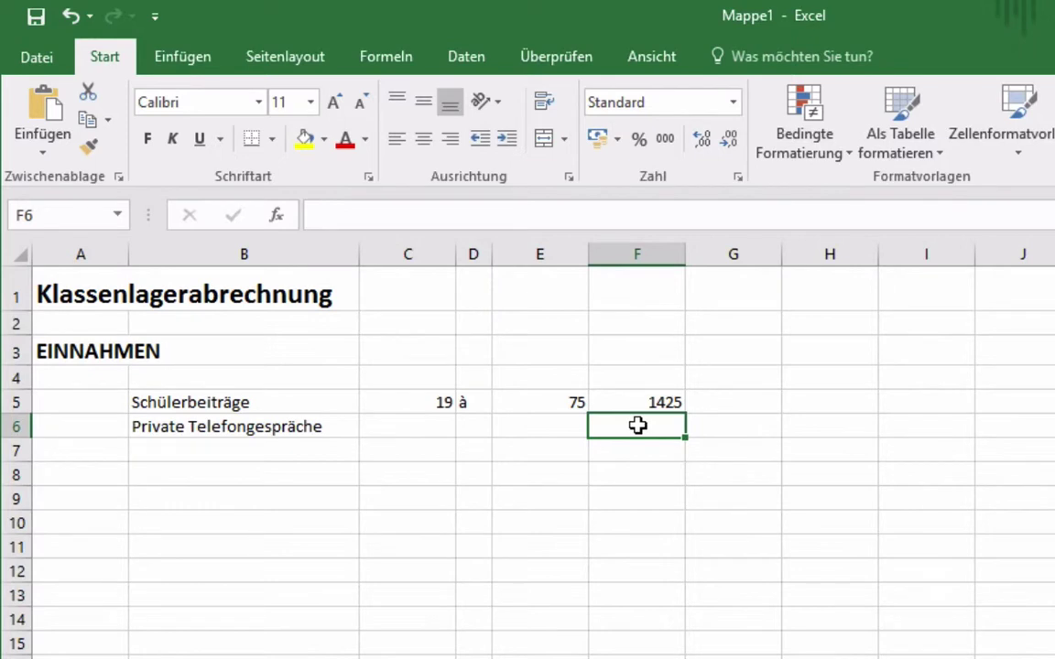
pyautogui.write('21.')
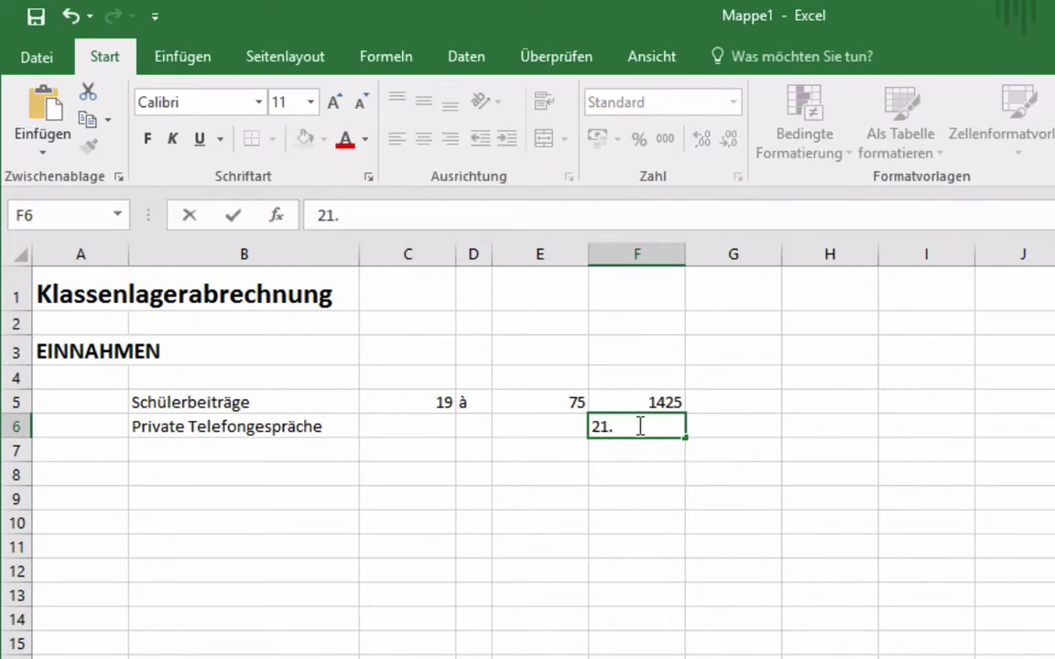
pyautogui.write('7')
pyautogui.click(638, 425)
pyautogui.press('Return')
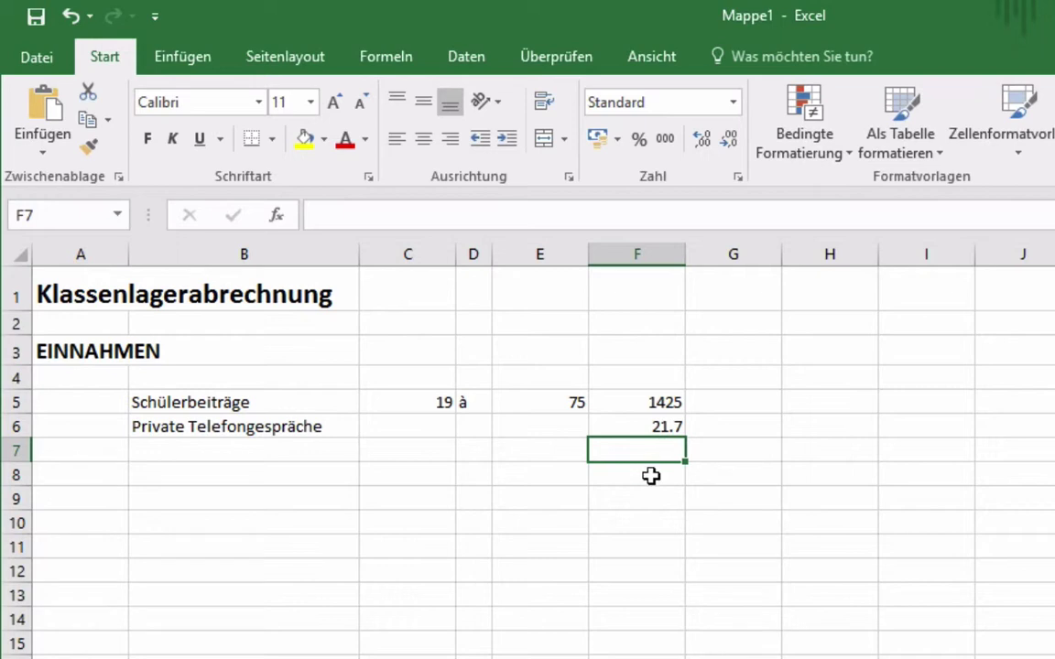
pyautogui.click(650, 475)
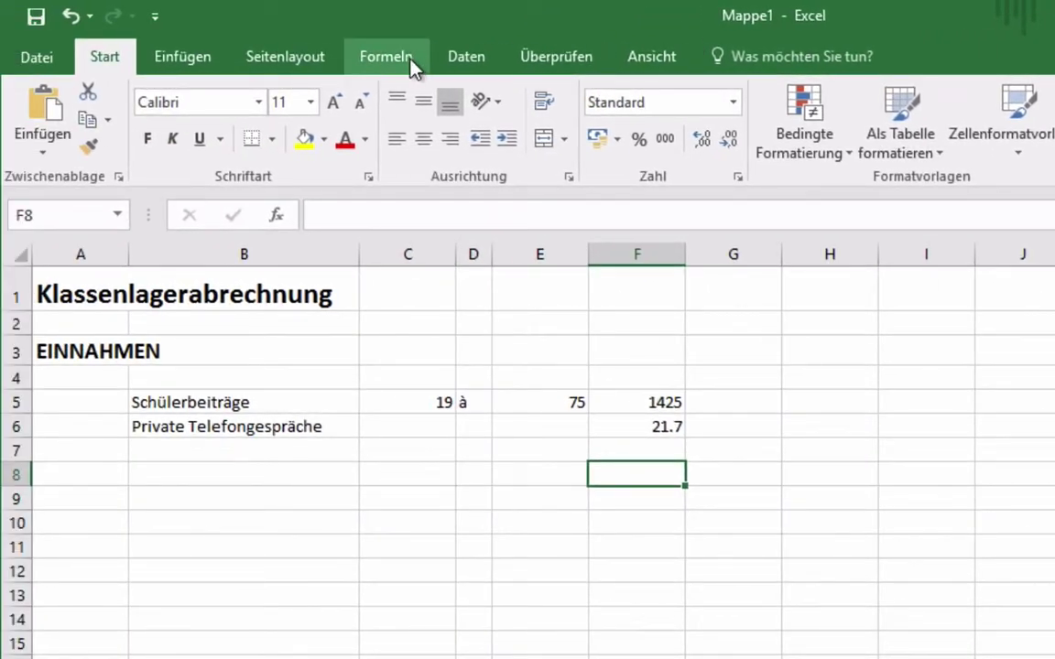
# Browse the AutoSumme and Mathematik und Trigonometrie function lists on the Formeln tab without inserting anything.
pyautogui.click(414, 69)
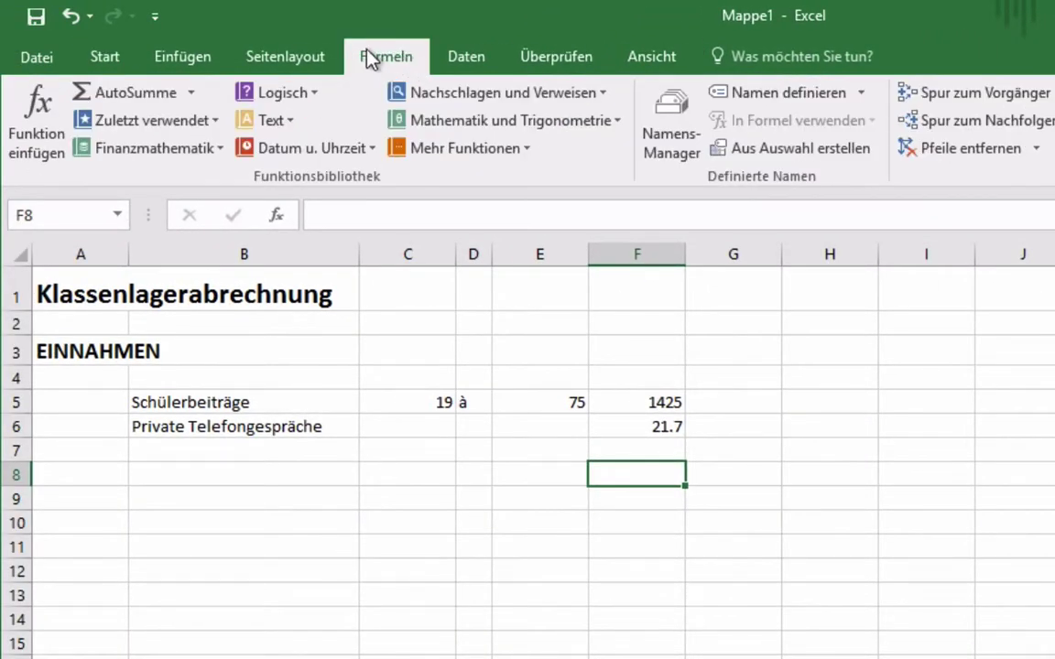
pyautogui.click(193, 95)
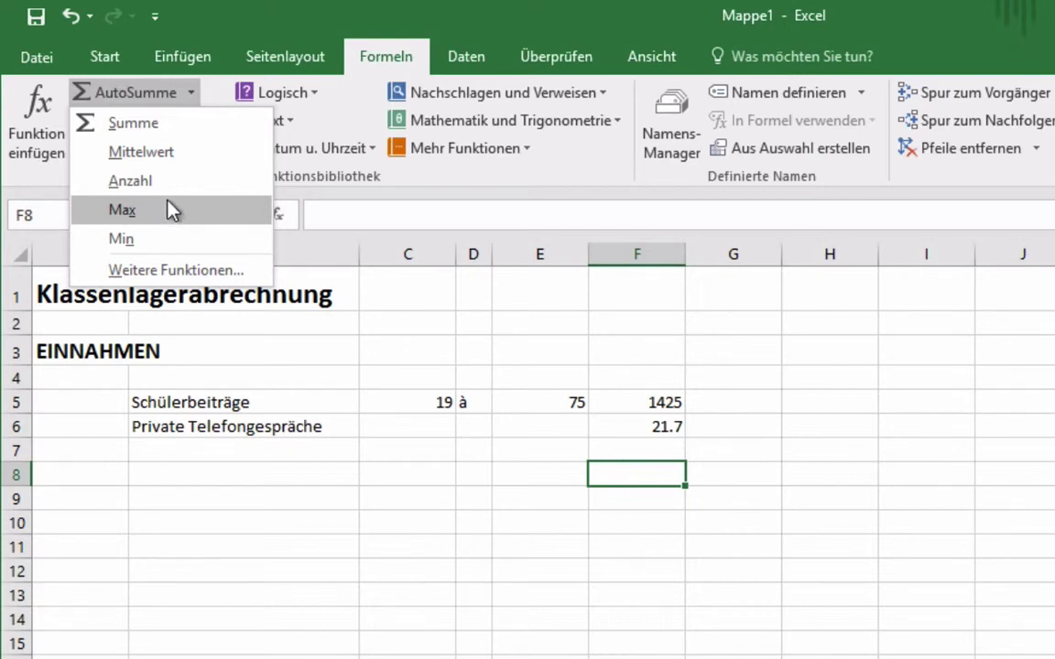
pyautogui.click(190, 96)
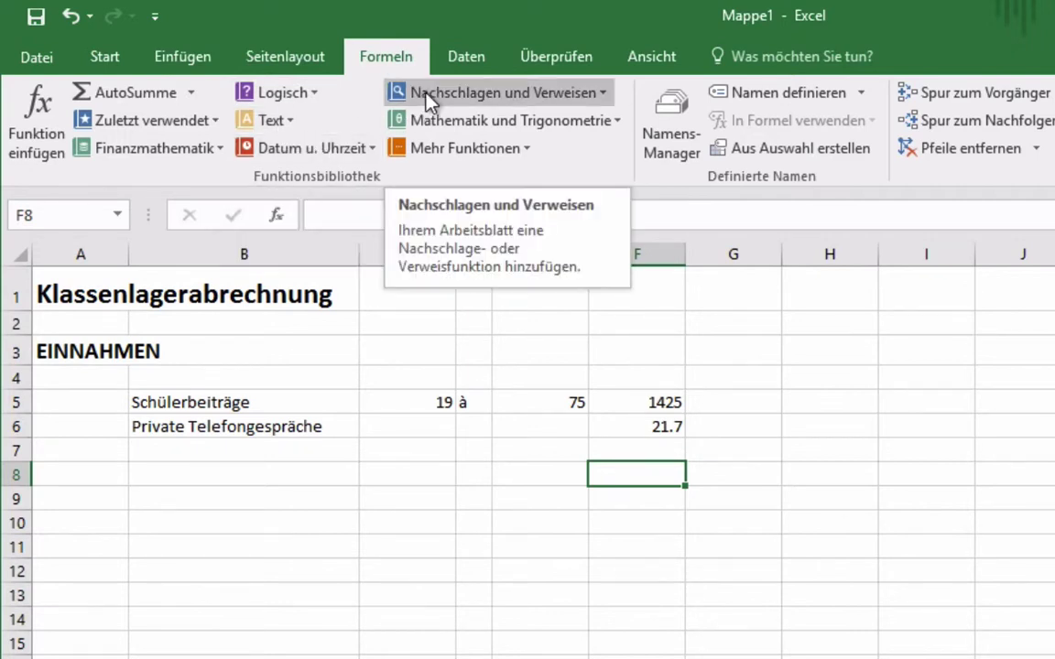
pyautogui.click(439, 120)
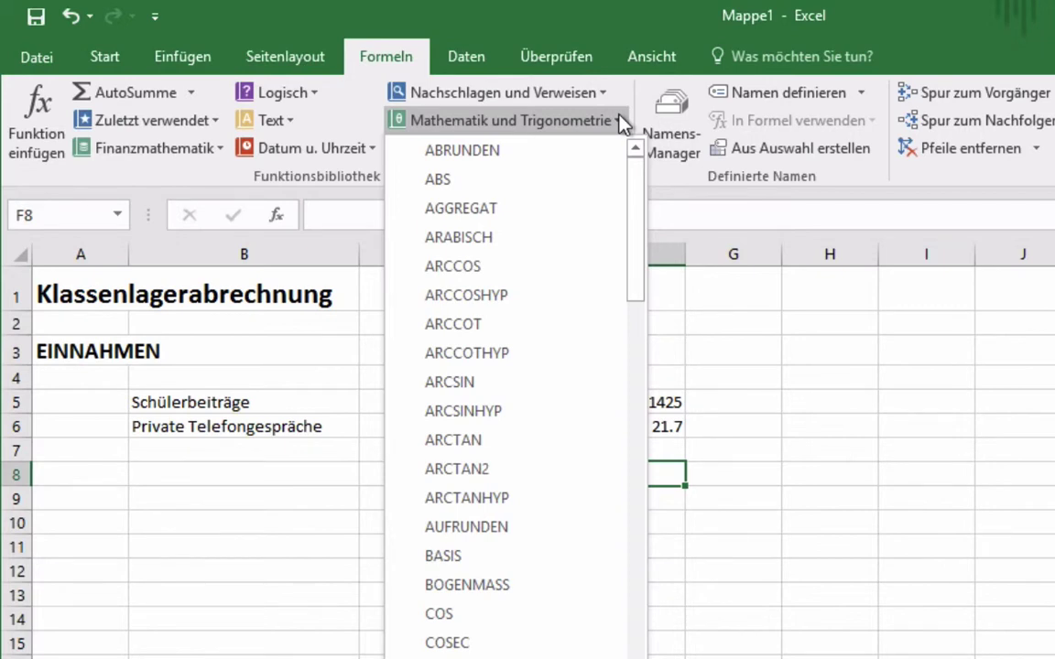
pyautogui.click(621, 122)
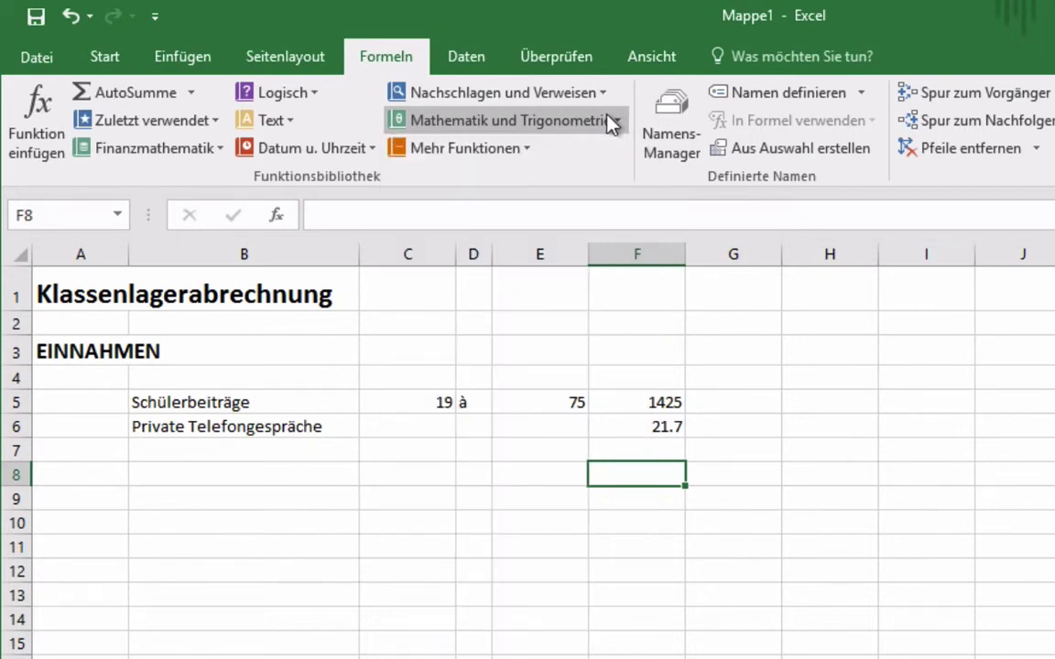
# Use AutoSumme to put the income total =SUMME(F5:F7) in F8.
pyautogui.click(158, 94)
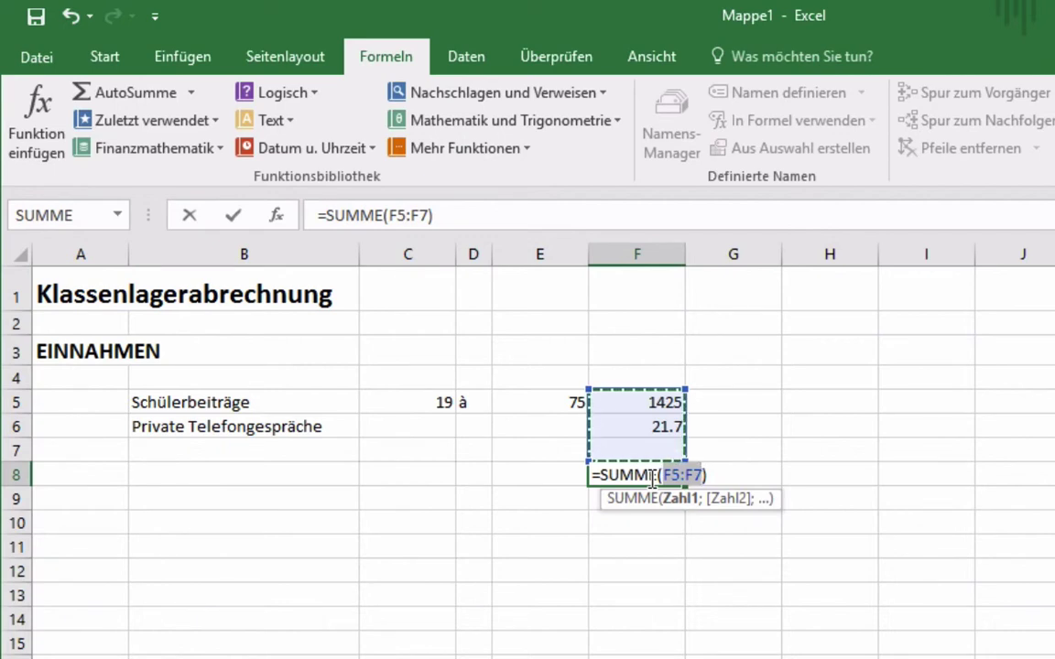
pyautogui.press('Return')
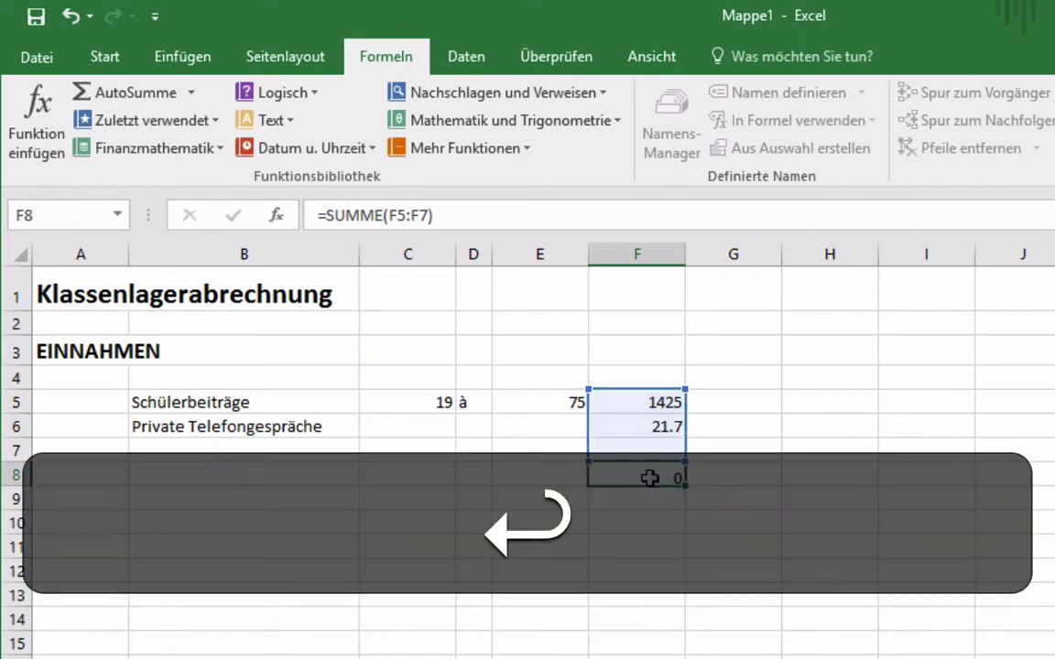